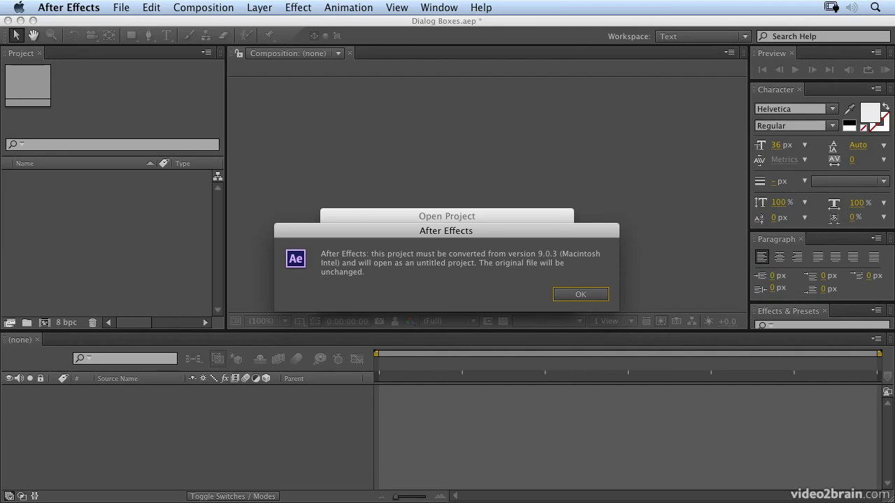
Finish opening the older project by acknowledging the version conversion, missing font and missing files alerts
{"action": "left_click", "coordinate": [585, 297]}
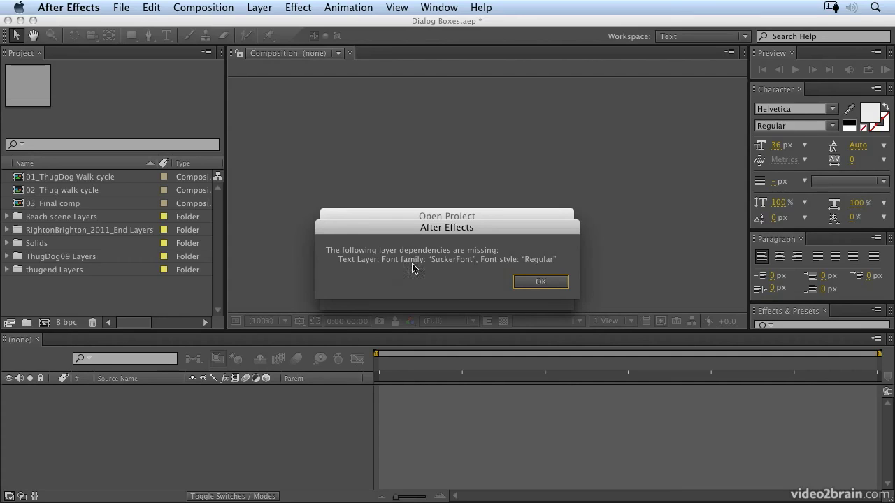
{"action": "left_click", "coordinate": [541, 287]}
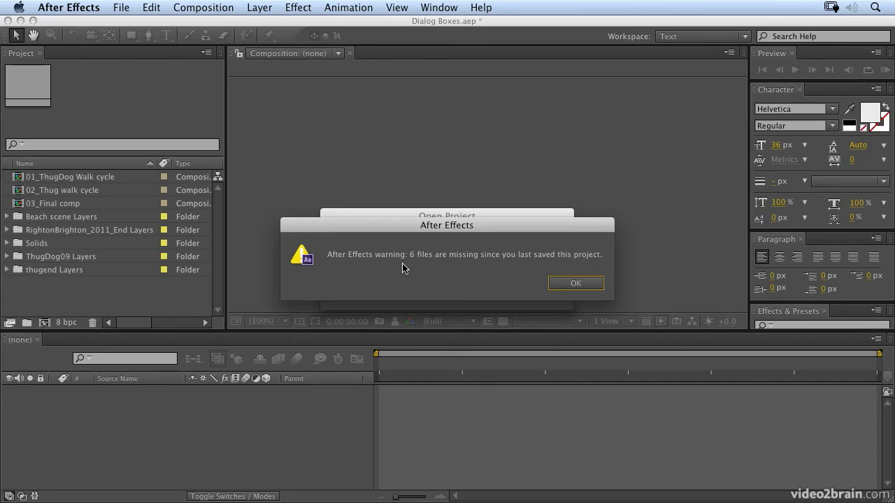
{"action": "left_click", "coordinate": [586, 285]}
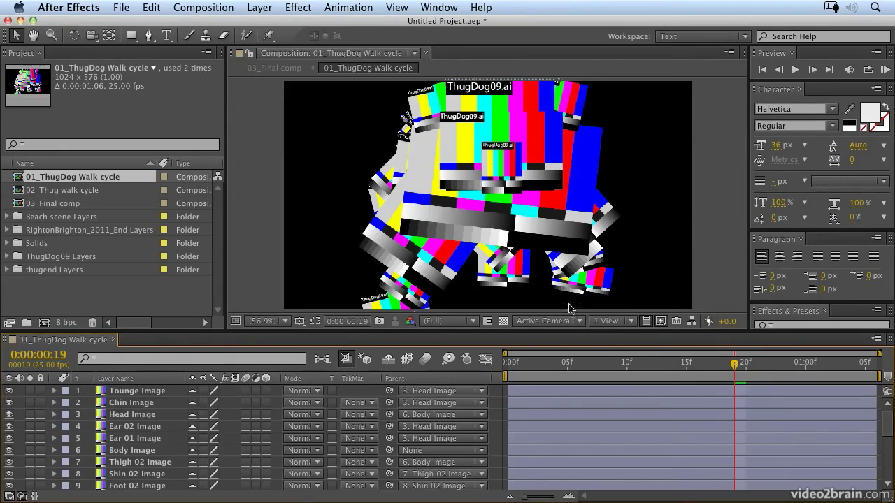
Preview the 01_ThugDog Walk cycle animation, reveal the Tounge Image layer's source in the project, and collapse its ThugDog09 Layers folder
{"action": "left_click", "coordinate": [885, 72]}
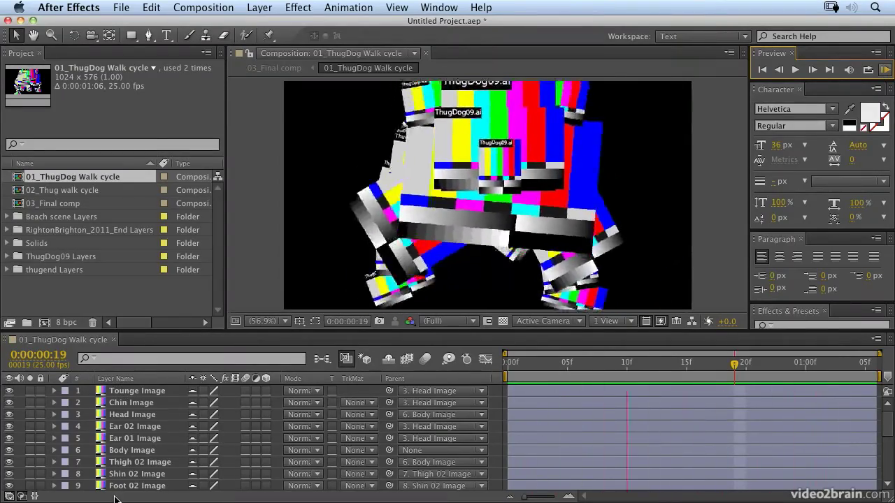
{"action": "key", "text": "space"}
{"action": "right_click", "coordinate": [128, 396]}
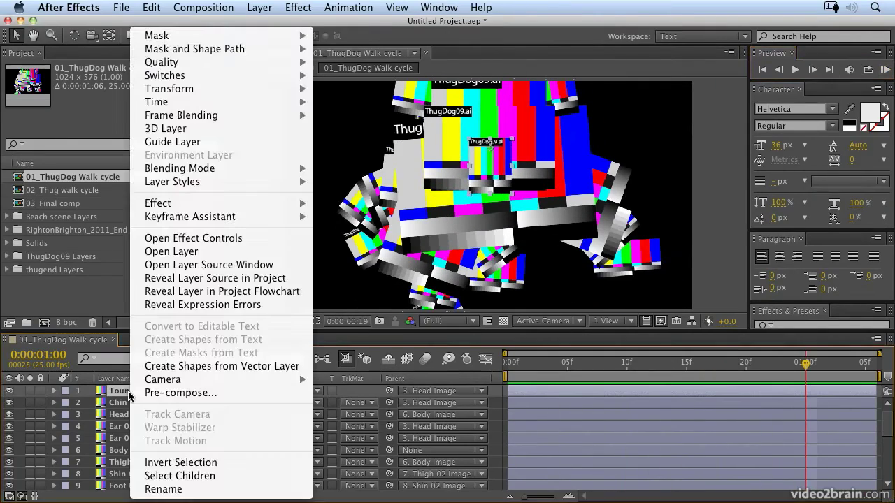
{"action": "left_click", "coordinate": [221, 282]}
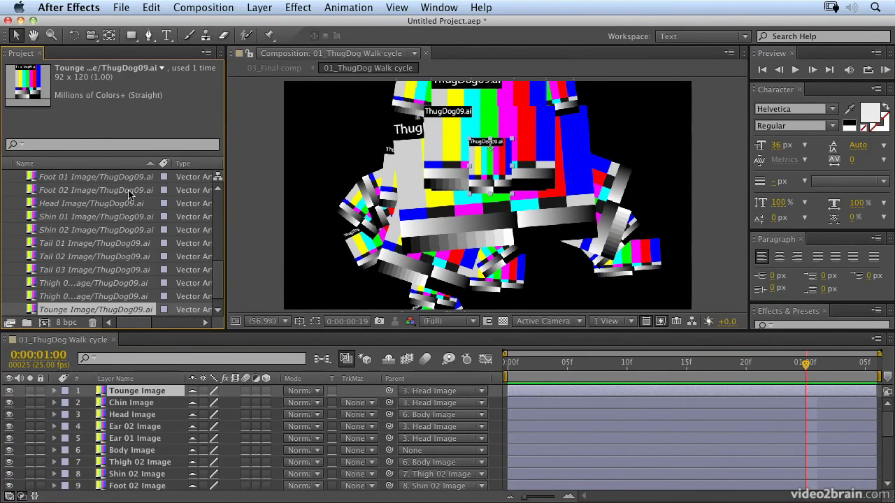
{"action": "scroll", "coordinate": [220, 269], "scroll_direction": "up", "scroll_amount": 10}
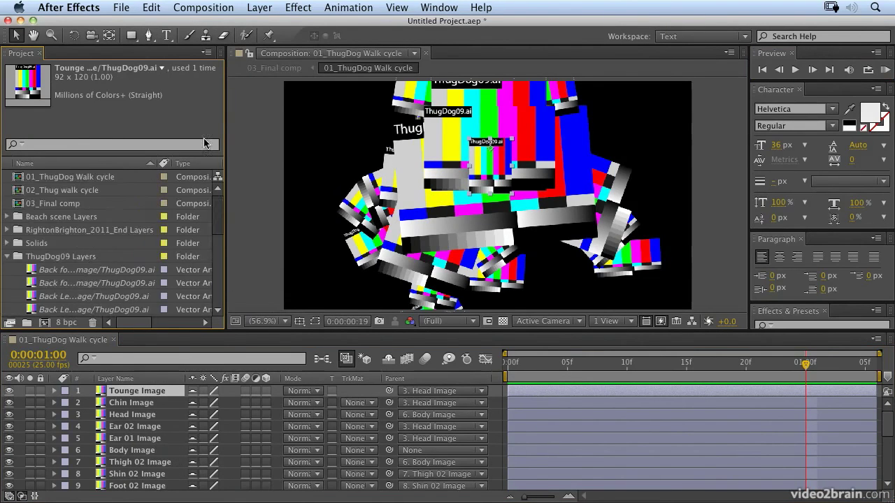
{"action": "left_click", "coordinate": [8, 257]}
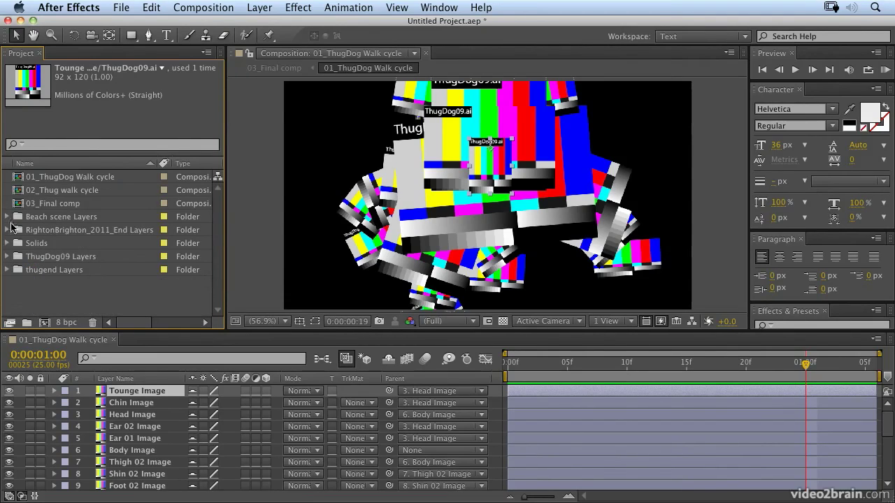
Search the project items for "missing" to list the missing footage
{"action": "left_click", "coordinate": [39, 146]}
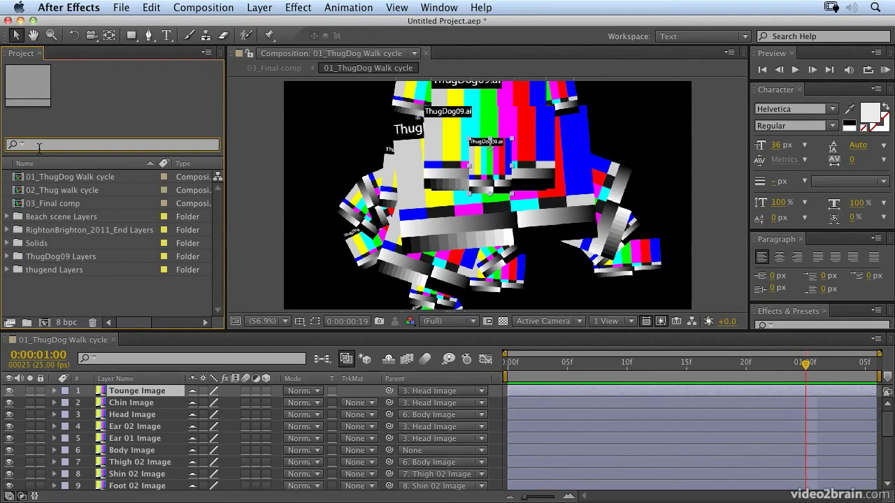
{"action": "type", "text": "missing"}
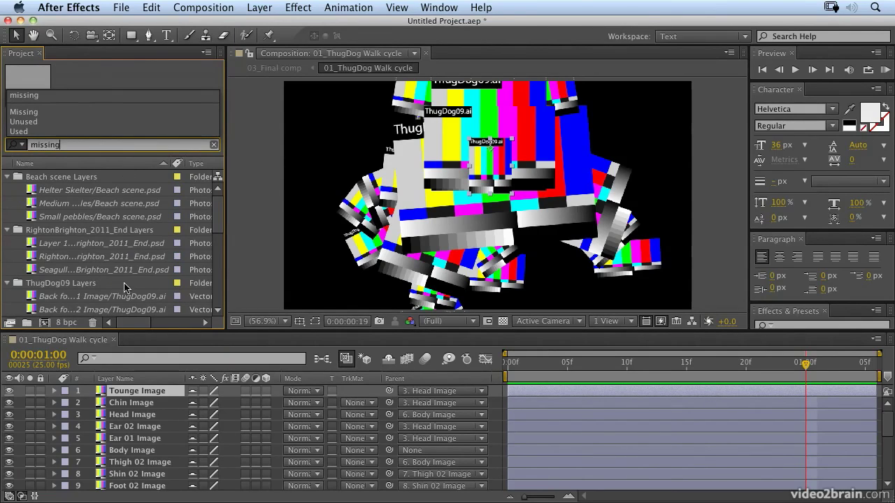
{"action": "scroll", "coordinate": [126, 284], "scroll_direction": "down", "scroll_amount": 4}
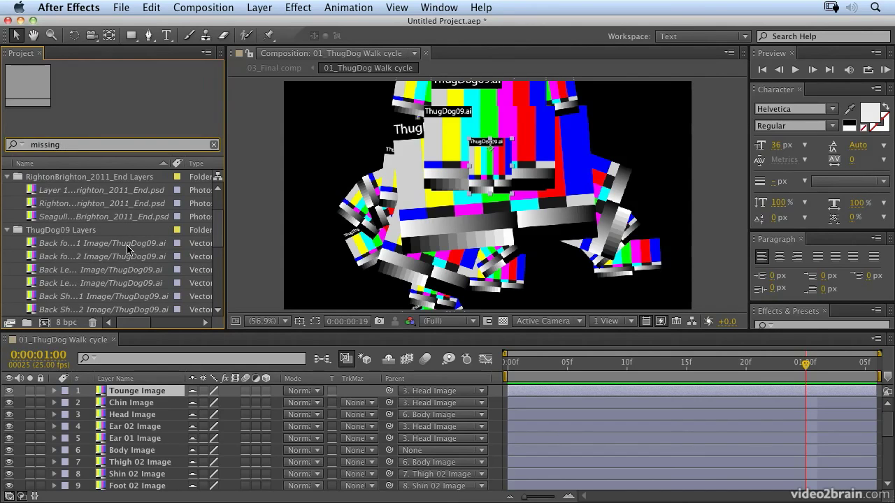
Replace the missing Back foot 01 Image footage with ThugDog09.ai and preview the walk cycle
{"action": "left_click", "coordinate": [127, 244]}
{"action": "scroll", "coordinate": [105, 252], "scroll_direction": "up", "scroll_amount": 1}
{"action": "double_click", "coordinate": [53, 258]}
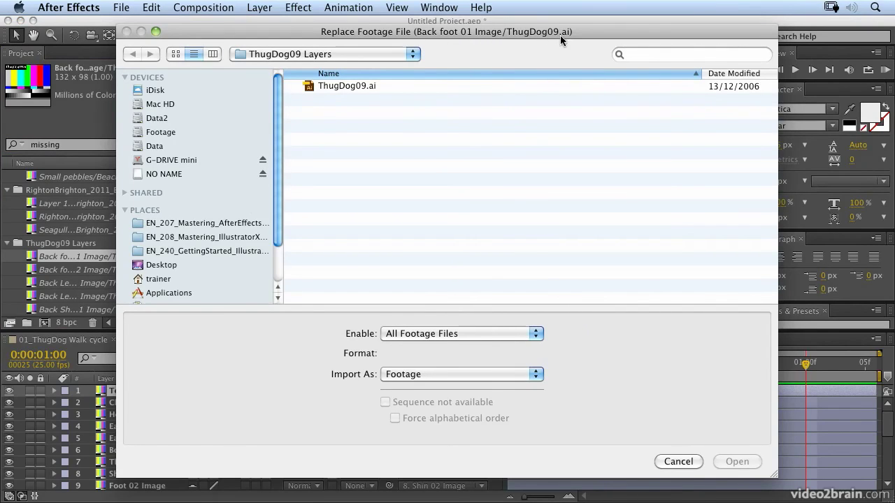
{"action": "double_click", "coordinate": [354, 86]}
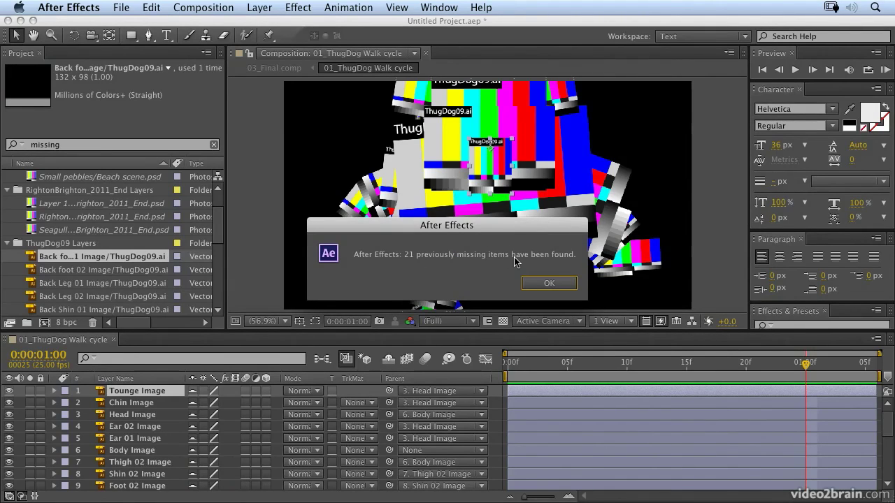
{"action": "left_click", "coordinate": [548, 282]}
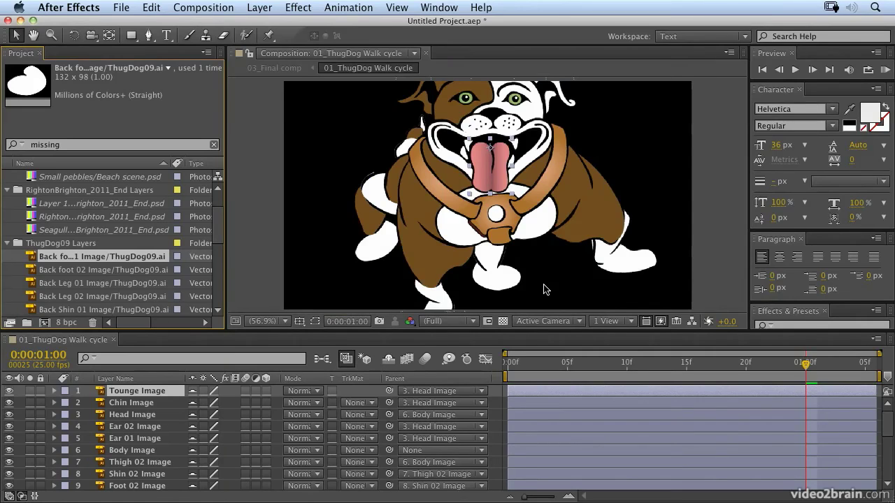
{"action": "left_click", "coordinate": [884, 71]}
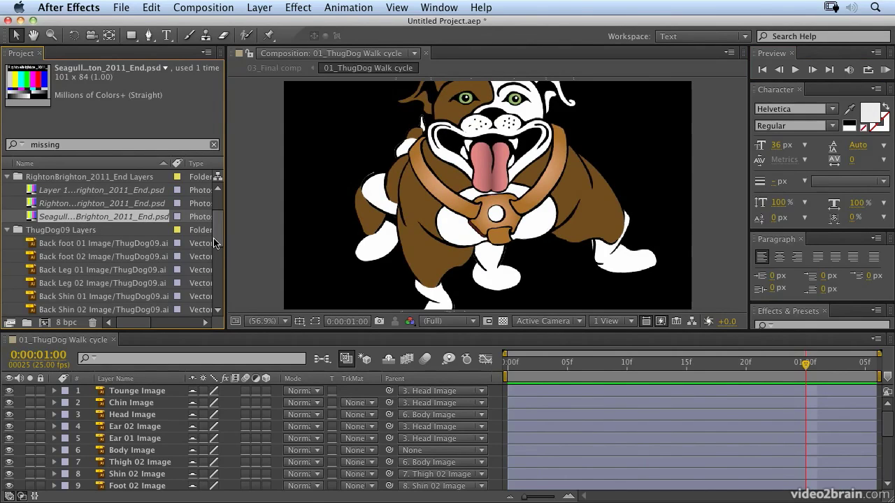
Replace the missing Seagull footage with RightonBrighton_2011_End.psd from the 01_Before You Start folder
{"action": "scroll", "coordinate": [215, 230], "scroll_direction": "up", "scroll_amount": 2}
{"action": "scroll", "coordinate": [216, 230], "scroll_direction": "up", "scroll_amount": 2}
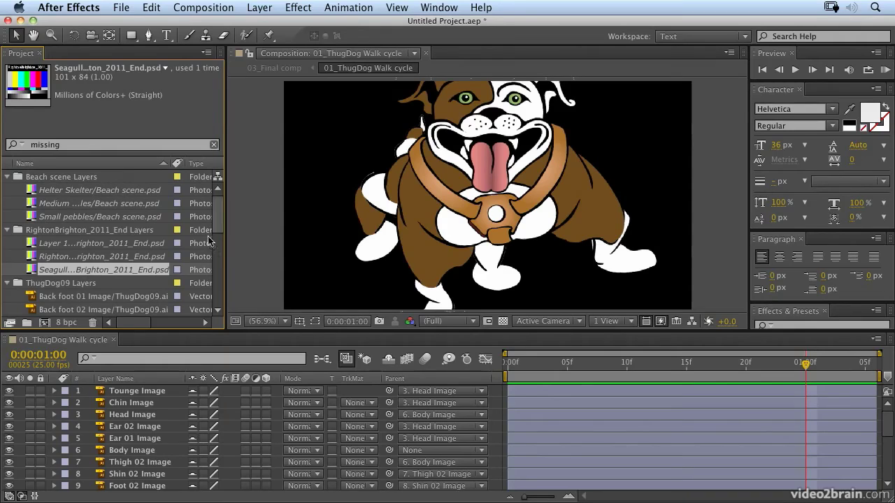
{"action": "double_click", "coordinate": [131, 270]}
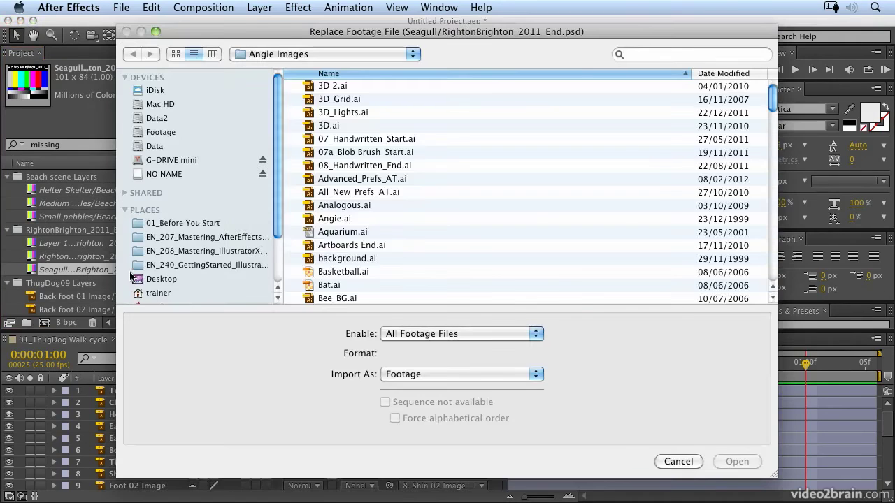
{"action": "left_click", "coordinate": [194, 222]}
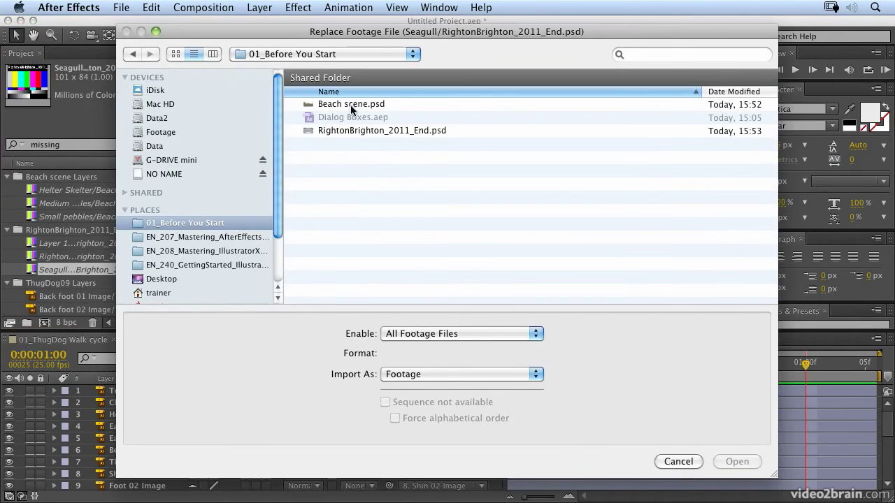
{"action": "left_click_drag", "start_coordinate": [330, 32], "coordinate": [405, 23]}
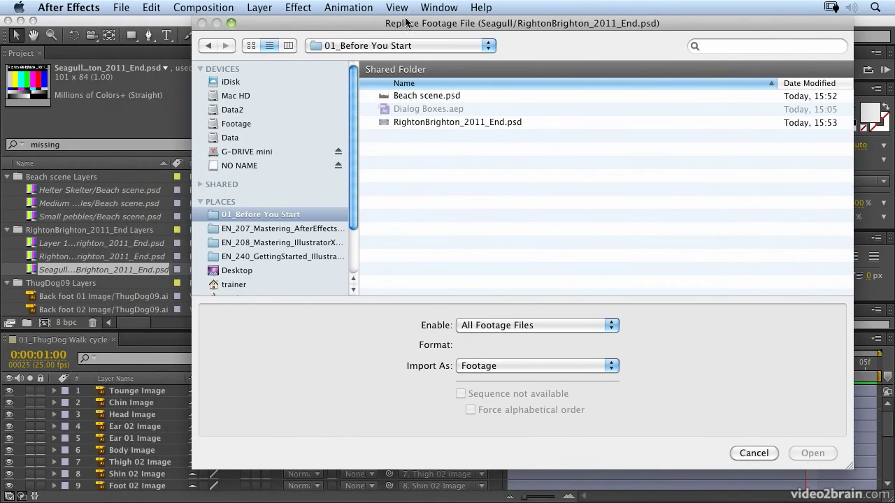
{"action": "double_click", "coordinate": [505, 123]}
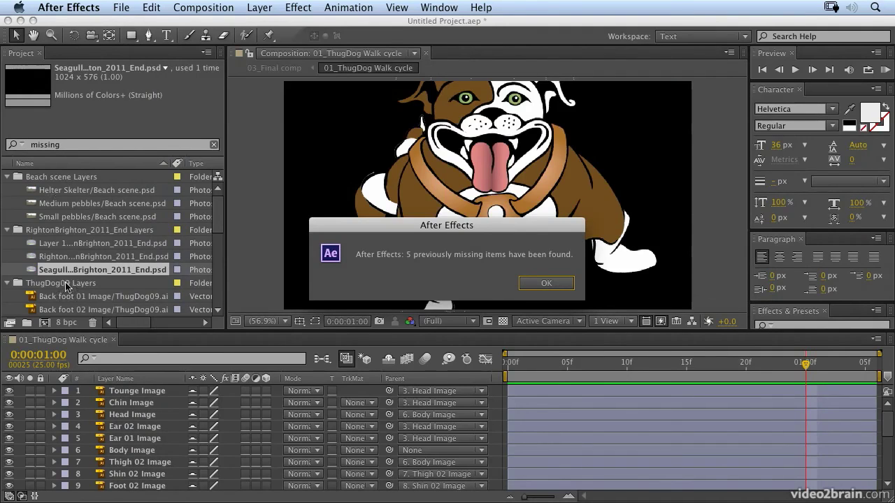
{"action": "left_click", "coordinate": [555, 284]}
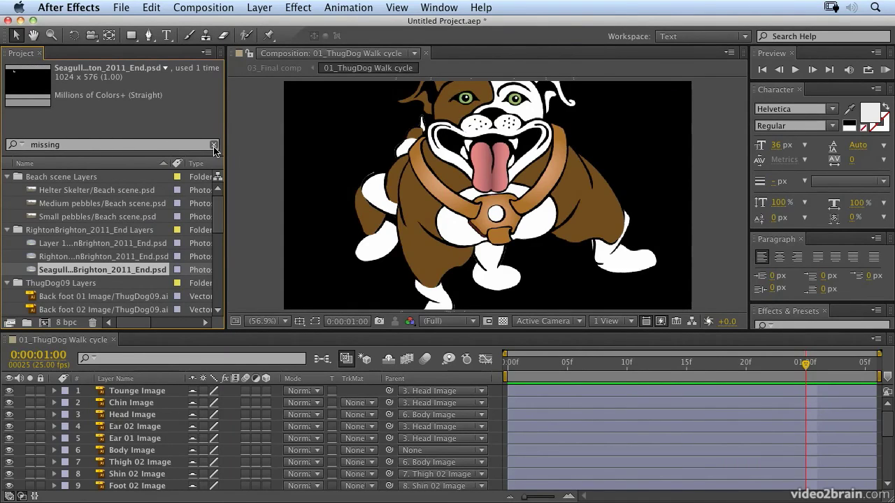
Clear the project search, open the 03_Final comp composition, and move the current time to 0:00:03:14
{"action": "left_click", "coordinate": [214, 146]}
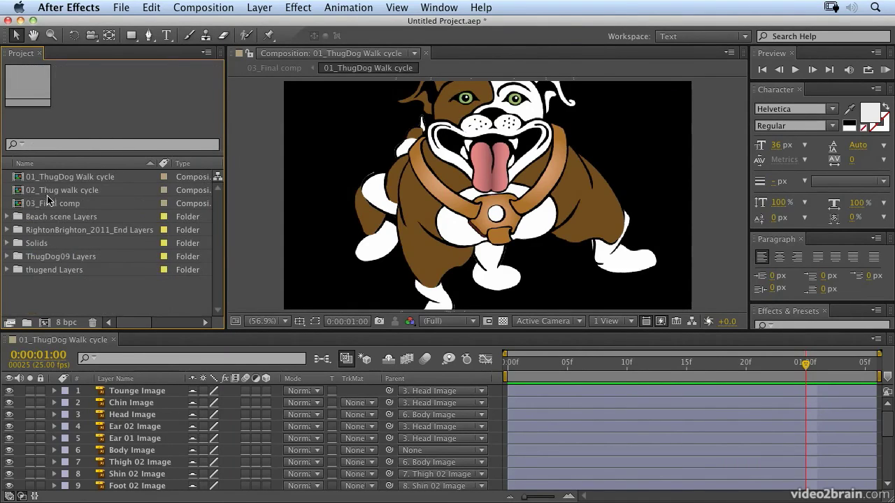
{"action": "double_click", "coordinate": [50, 204]}
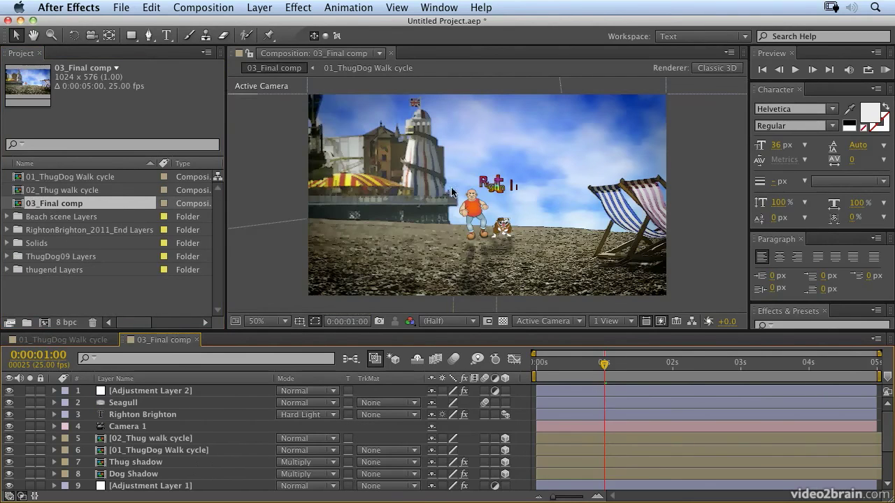
{"action": "left_click_drag", "start_coordinate": [727, 366], "coordinate": [780, 364]}
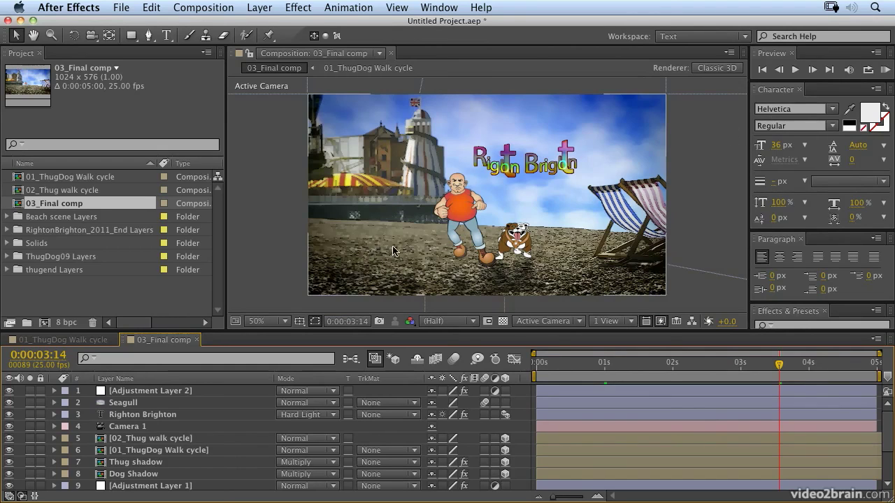
Select the Righton Brighton text layer and, with the project list active, examine which file, edit, composition and layer commands are available
{"action": "left_click", "coordinate": [141, 415]}
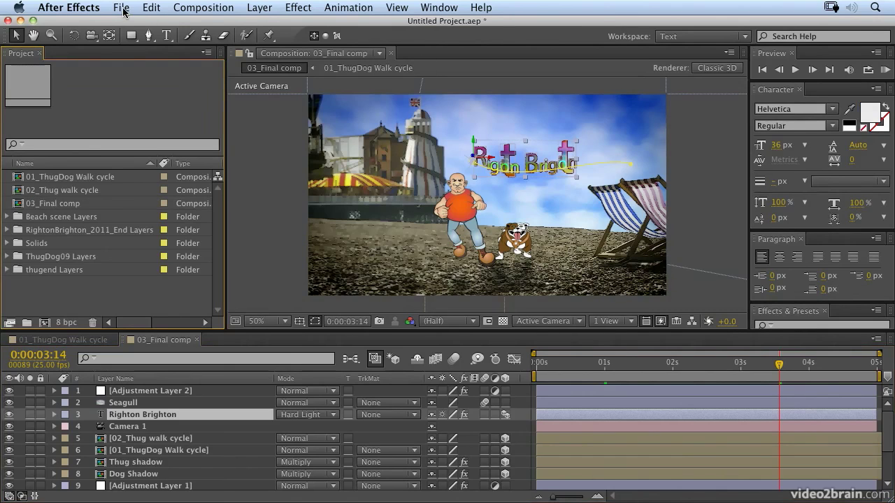
{"action": "left_click", "coordinate": [123, 10]}
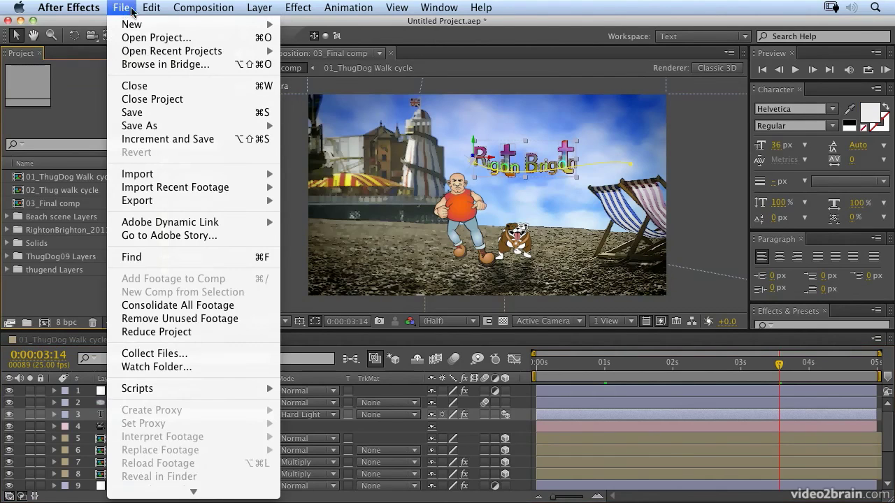
{"action": "mouse_move", "coordinate": [145, 8]}
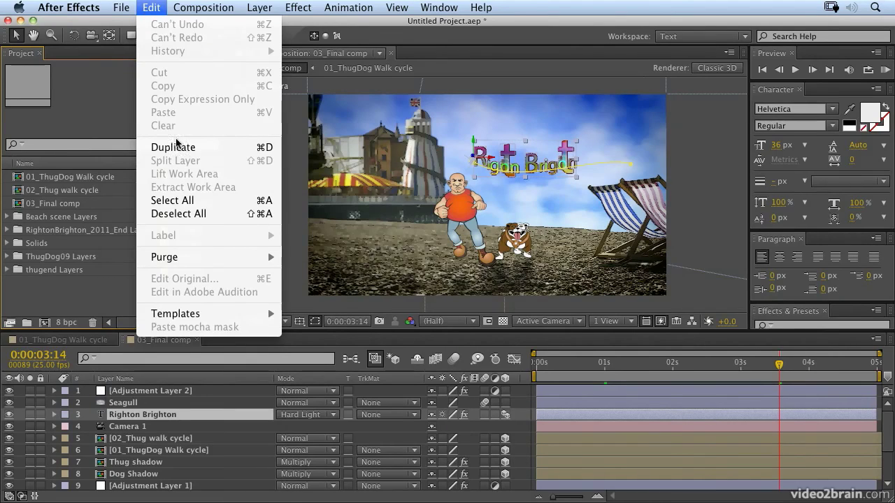
{"action": "mouse_move", "coordinate": [190, 8]}
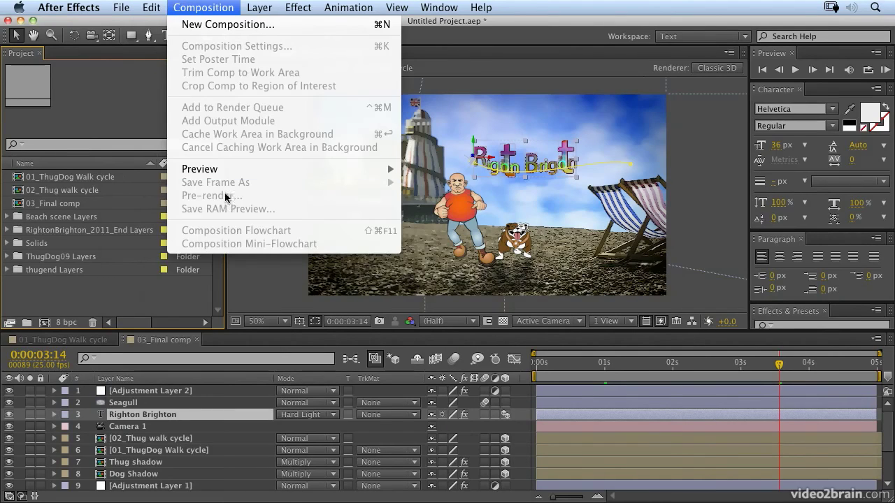
{"action": "mouse_move", "coordinate": [252, 10]}
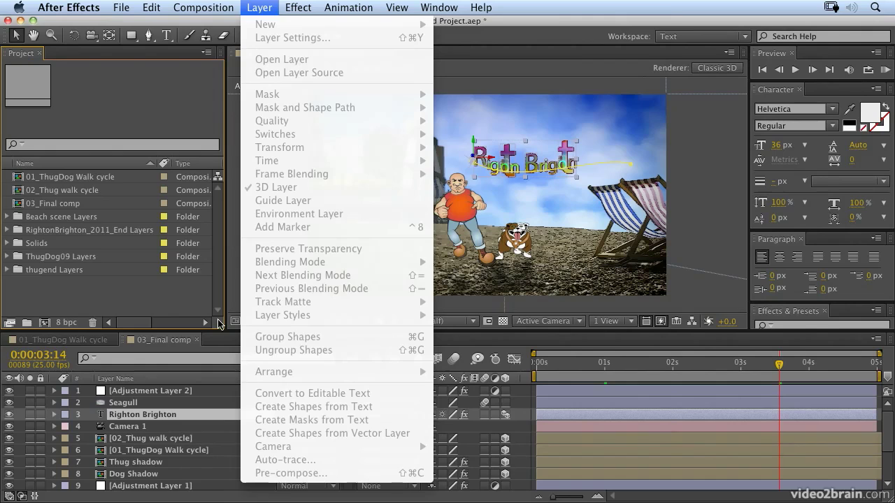
Make the timeline active with the Righton Brighton layer selected and examine the layer, effect and animation commands available for it
{"action": "left_click", "coordinate": [146, 417]}
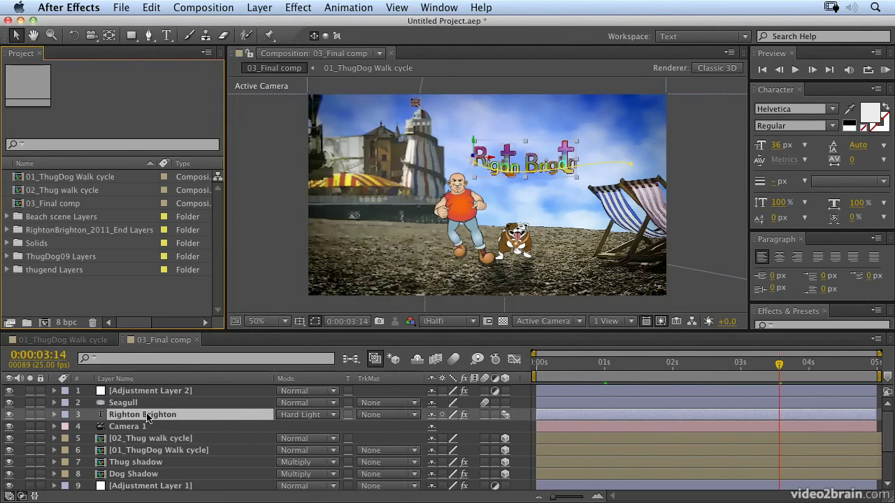
{"action": "left_click", "coordinate": [147, 416]}
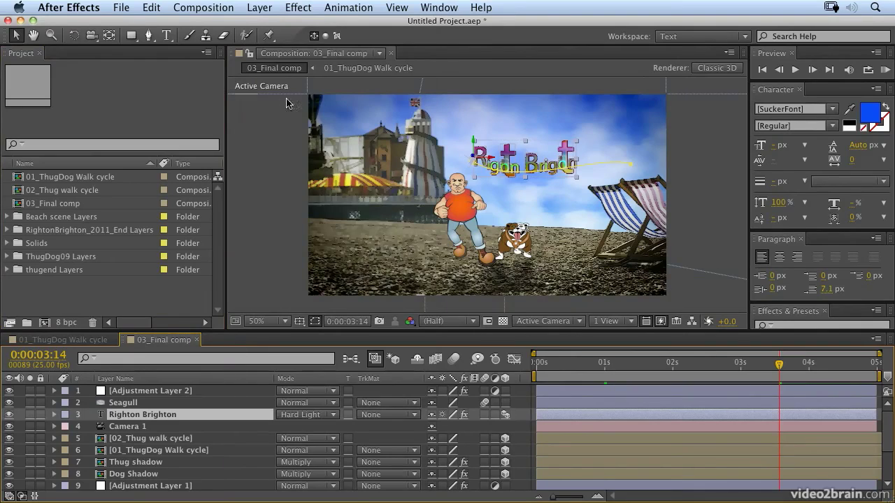
{"action": "left_click", "coordinate": [259, 8]}
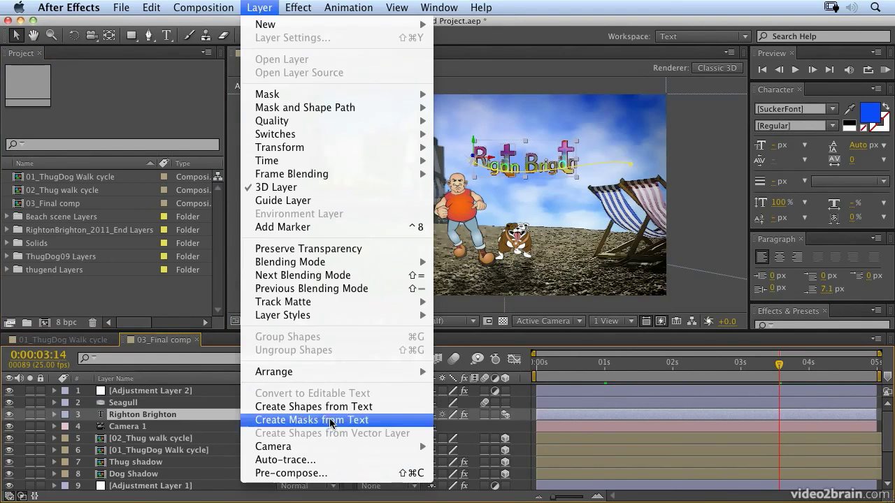
{"action": "mouse_move", "coordinate": [291, 126]}
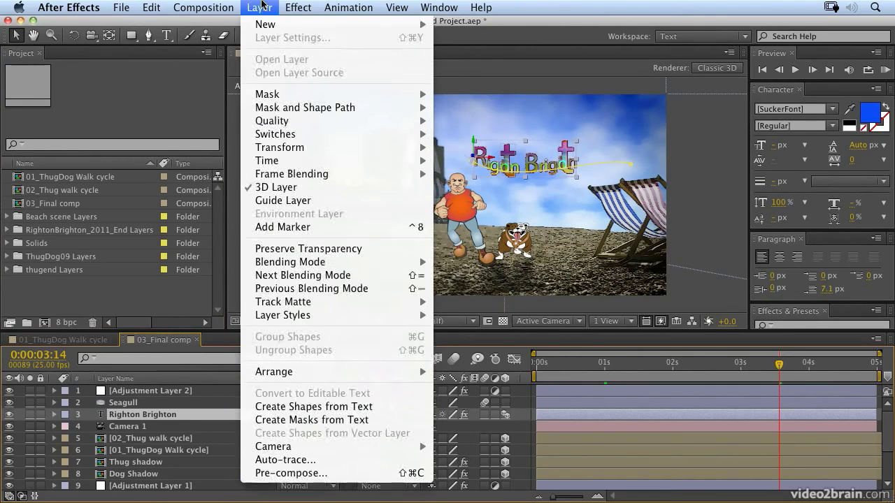
{"action": "mouse_move", "coordinate": [315, 7]}
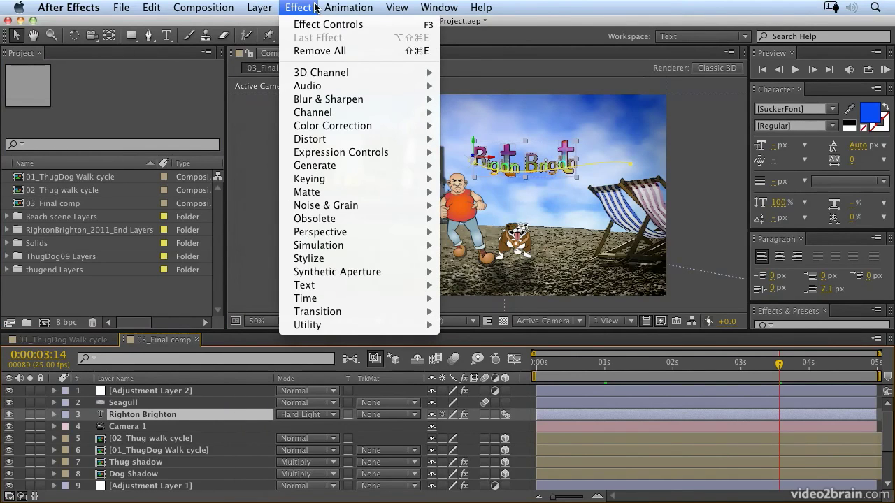
{"action": "mouse_move", "coordinate": [346, 7]}
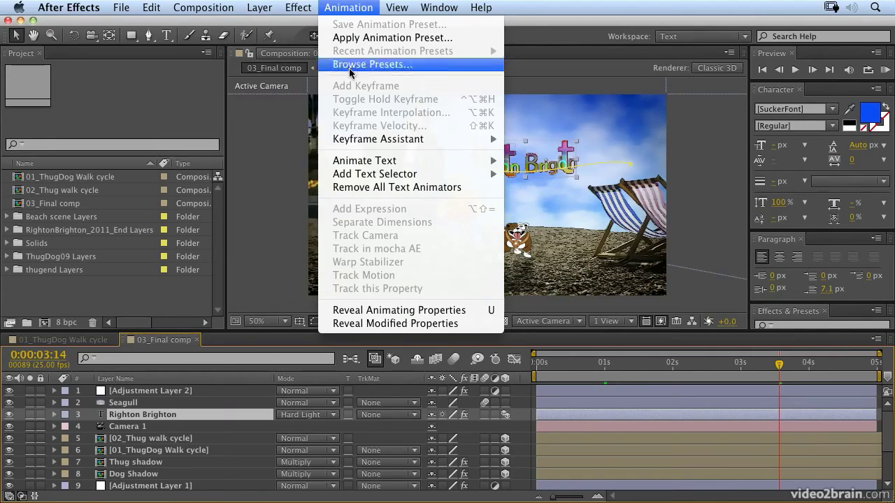